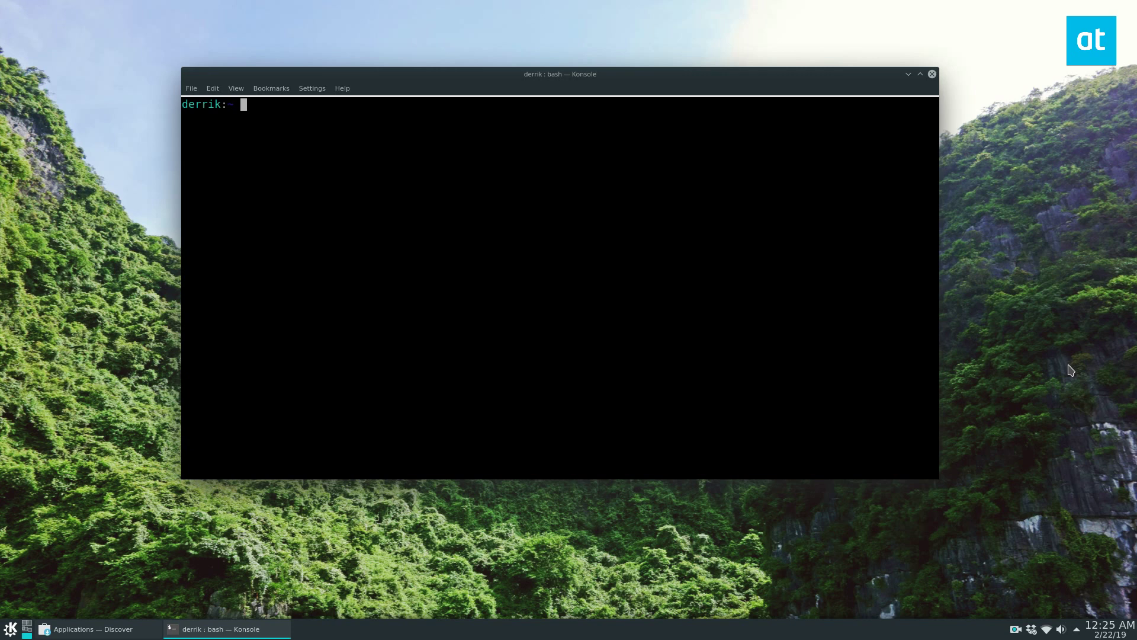
Step: Run 'dnf search chromium browser' and select the chromium package name in the results
type("dnf search chromium browser")
key("Return")
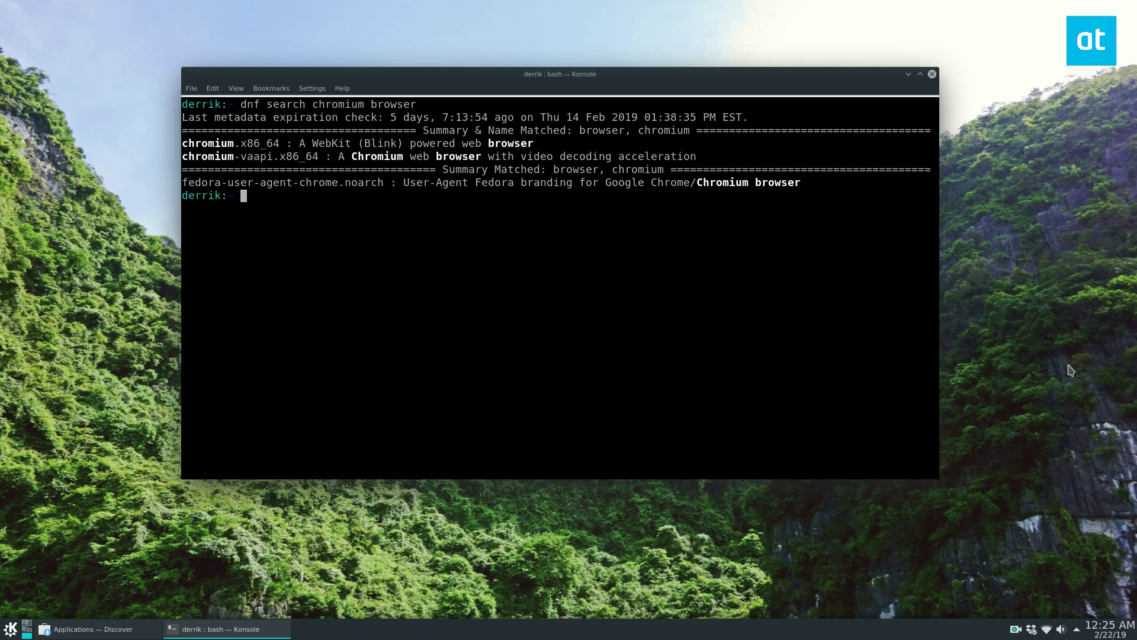
left_click_drag(557, 142, 178, 142)
left_click(167, 142)
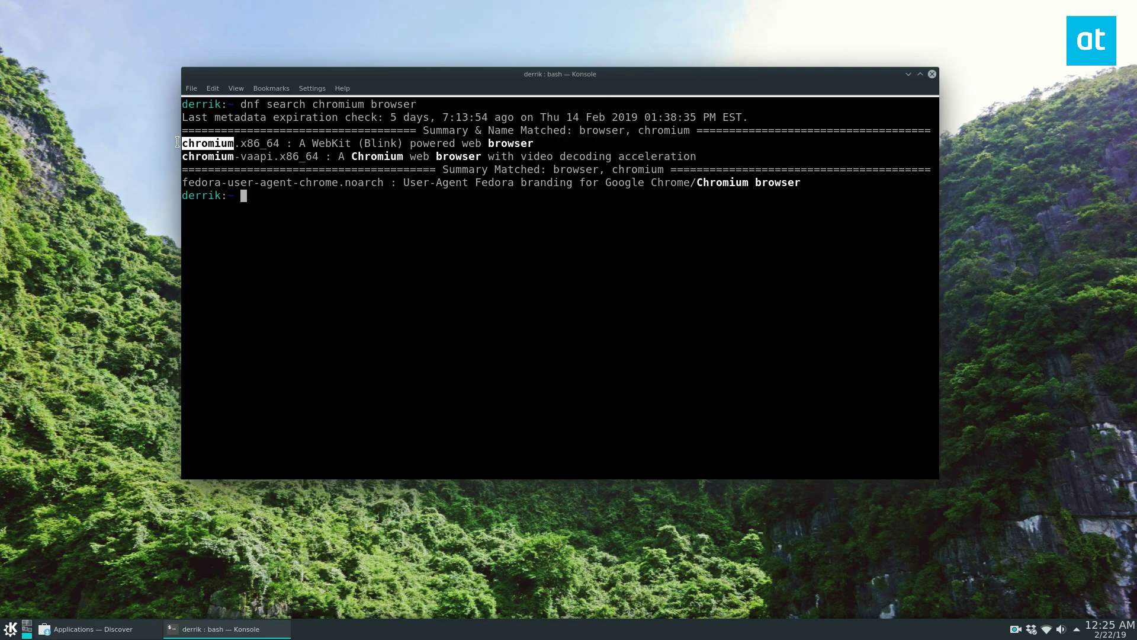
Step: Copy the chromium name and run 'sudo dnf install chromium -y' to install it
right_click(211, 142)
left_click(237, 153)
type("su")
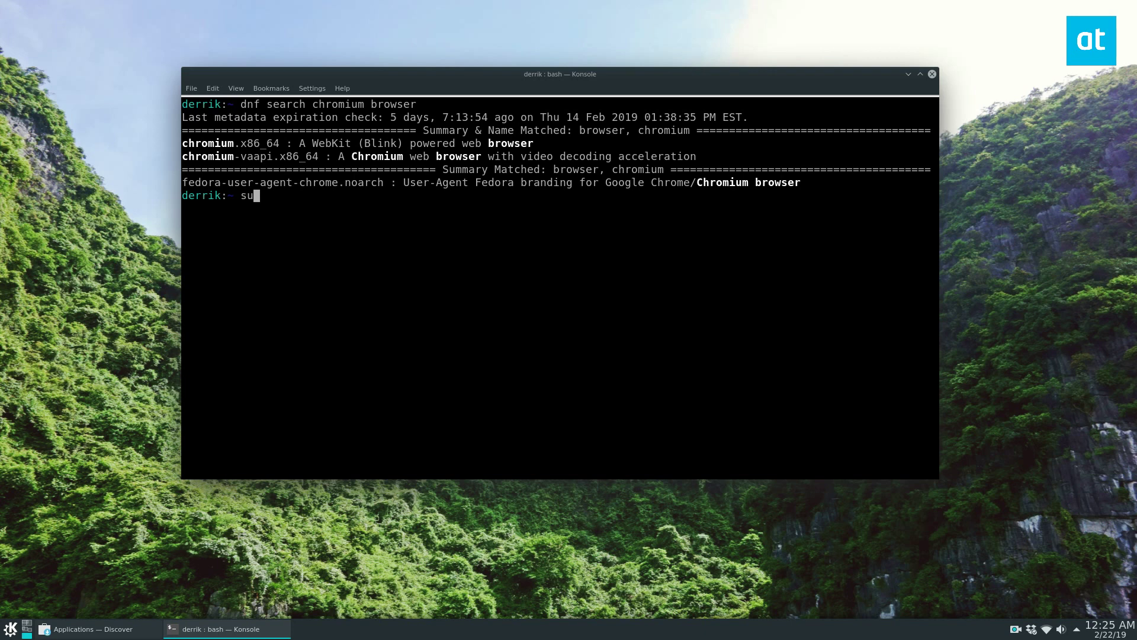
type("do dnf install")
key("ctrl+shift+v")
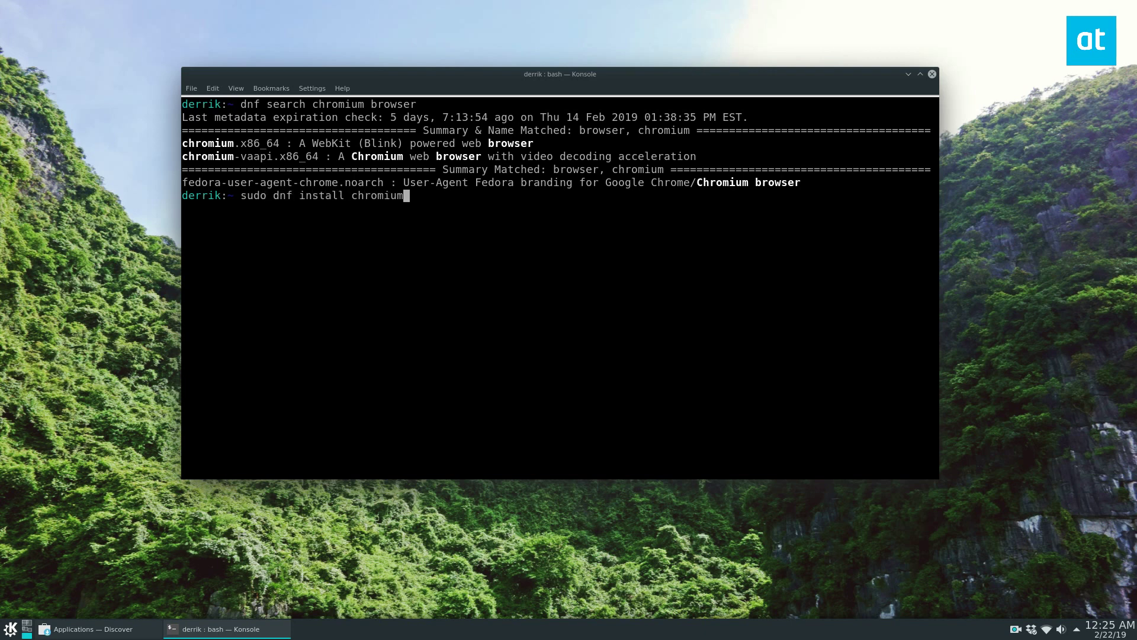
type("-y")
key("Return")
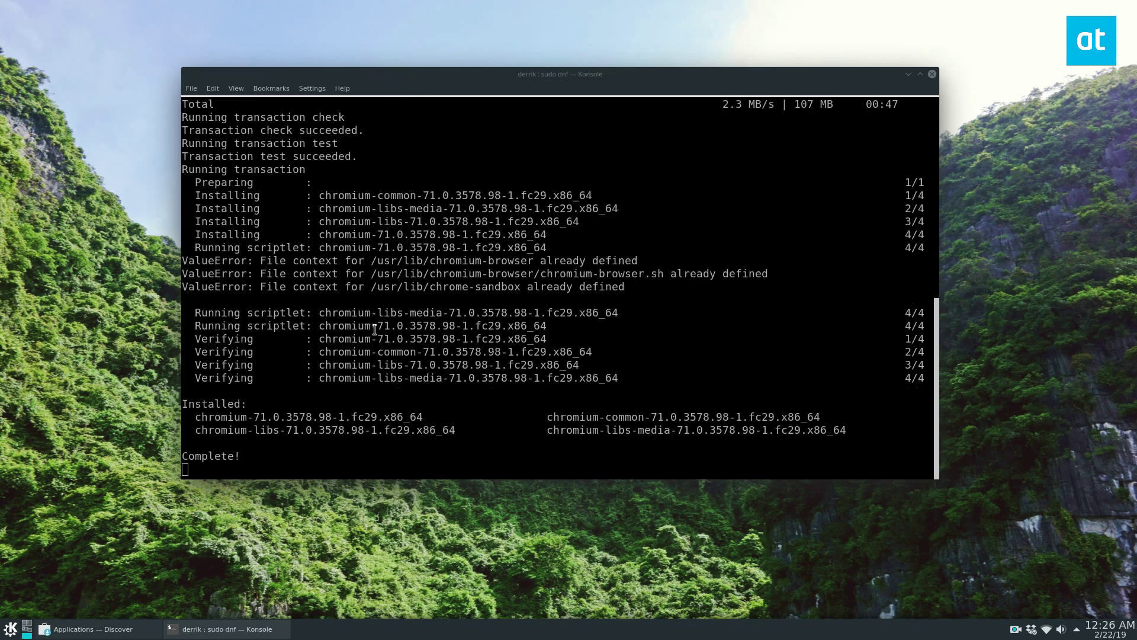
left_click(11, 628)
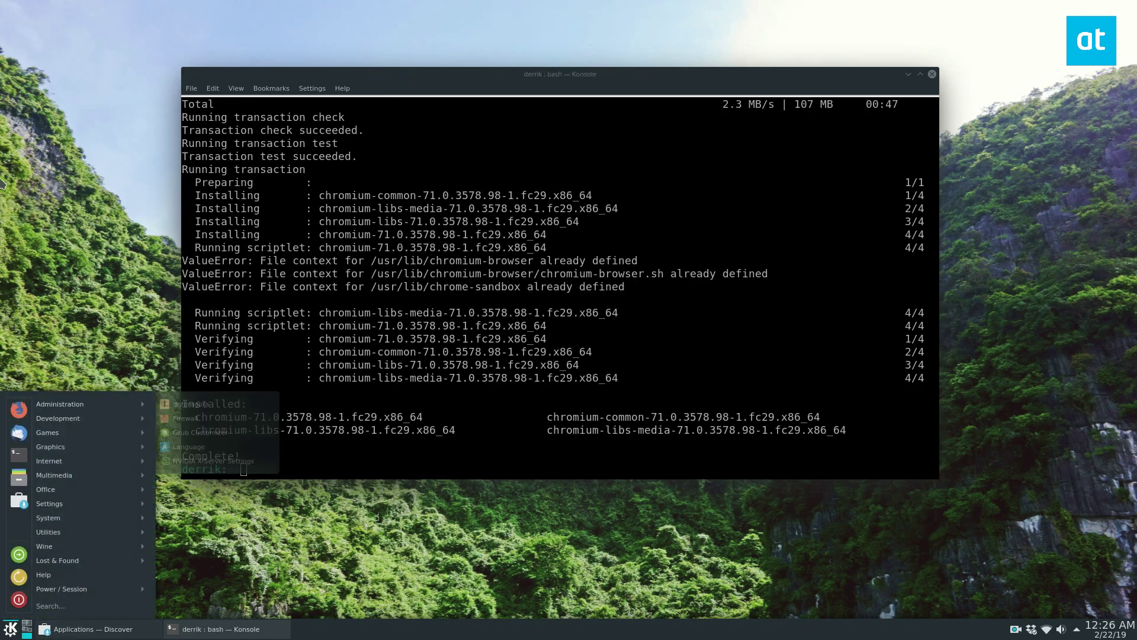
type("chromium")
key("Return")
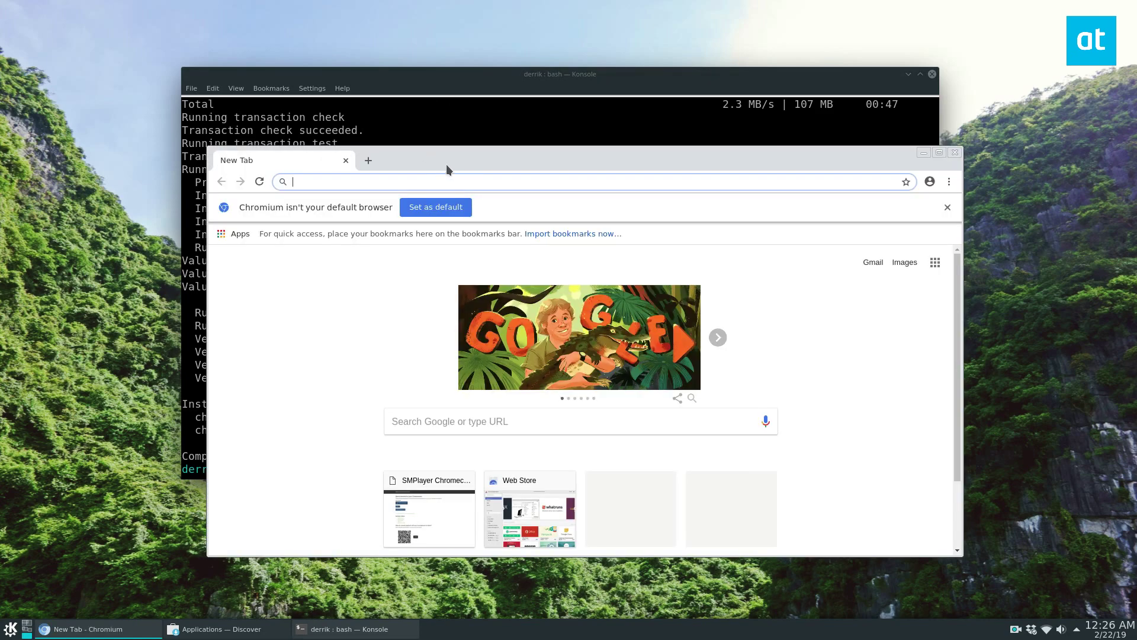
left_click_drag(446, 164, 420, 135)
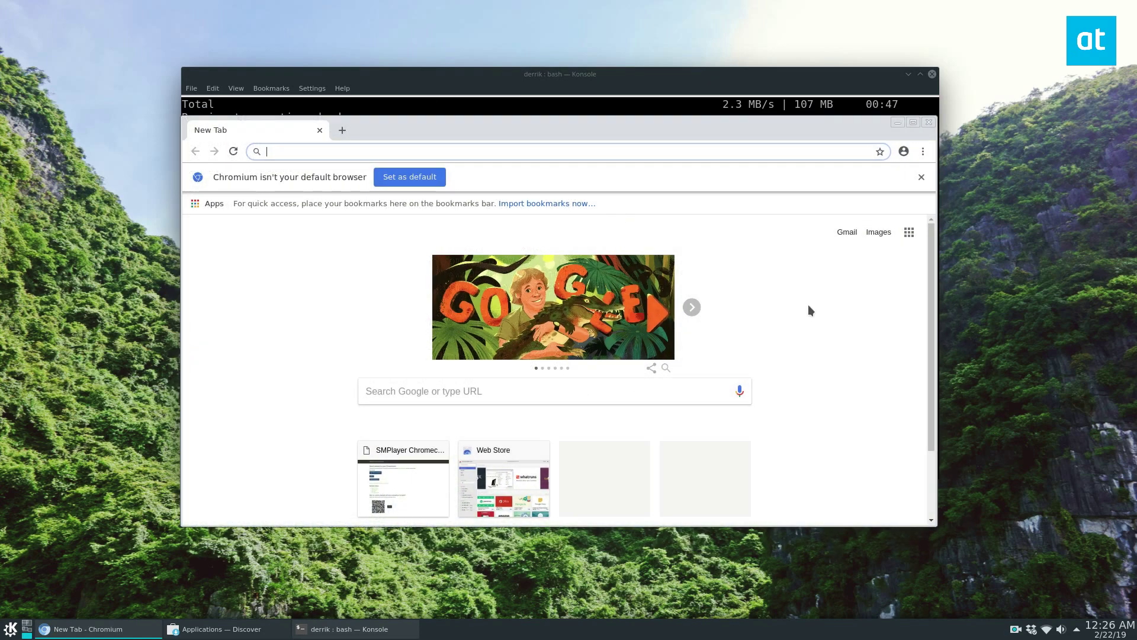
left_click_drag(331, 135, 343, 185)
left_click(332, 181)
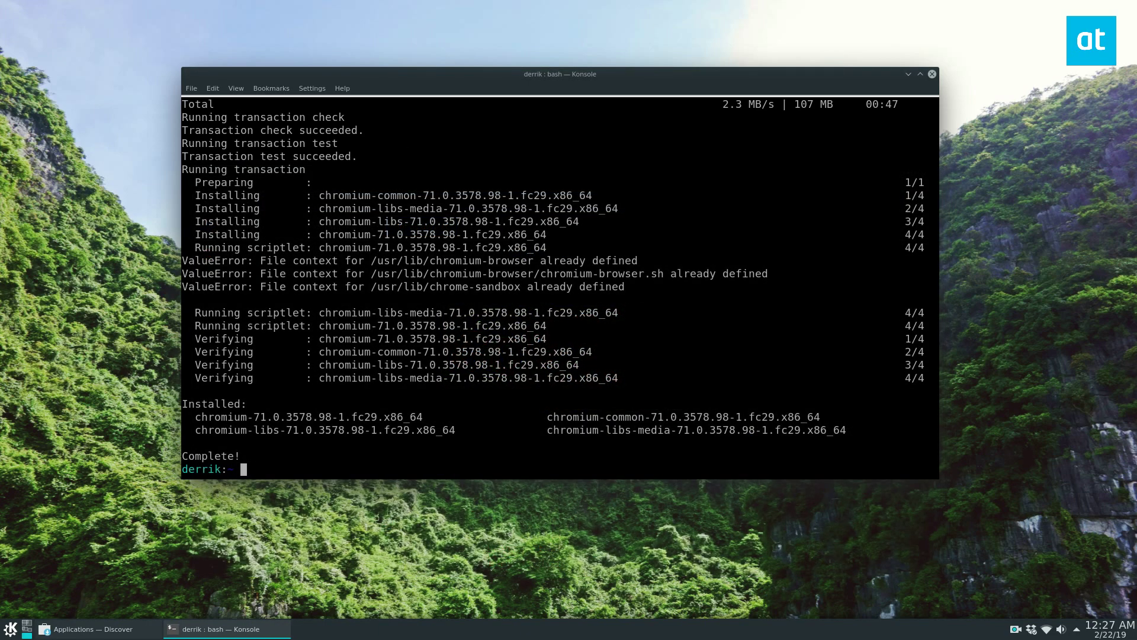
Step: Uninstall chromium with 'sudo dnf remove chromium -y', then close the Konsole window
type("sudo dnf remove chroiukj")
key("BackSpace")
key("BackSpace")
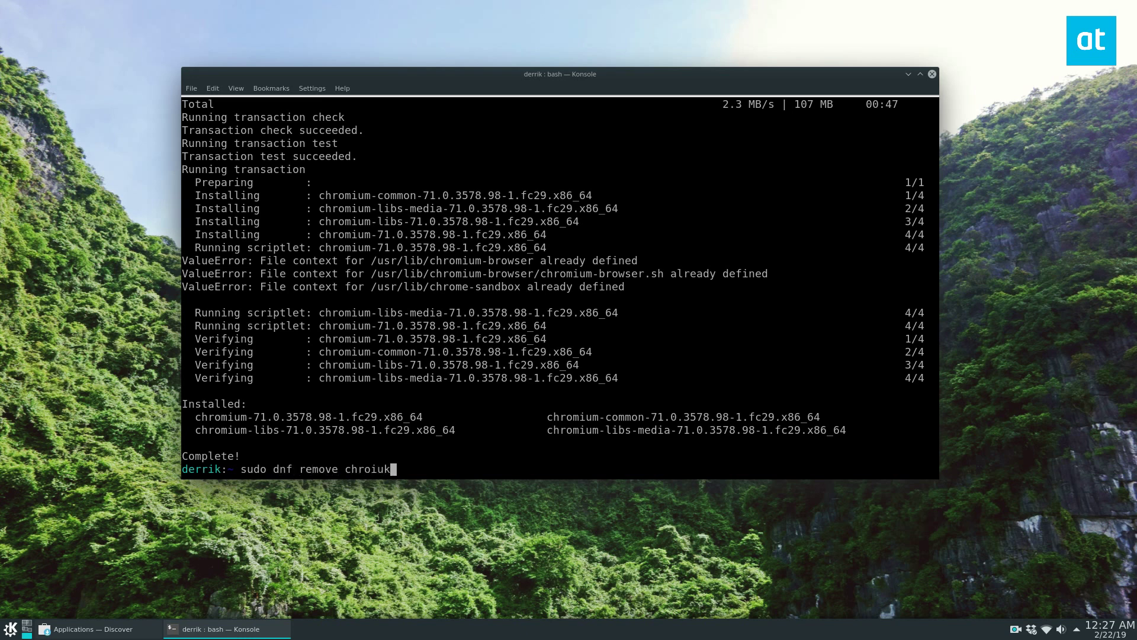
type("m")
key("BackSpace")
key("BackSpace")
key("BackSpace")
key("BackSpace")
type("mium -y")
key("Return")
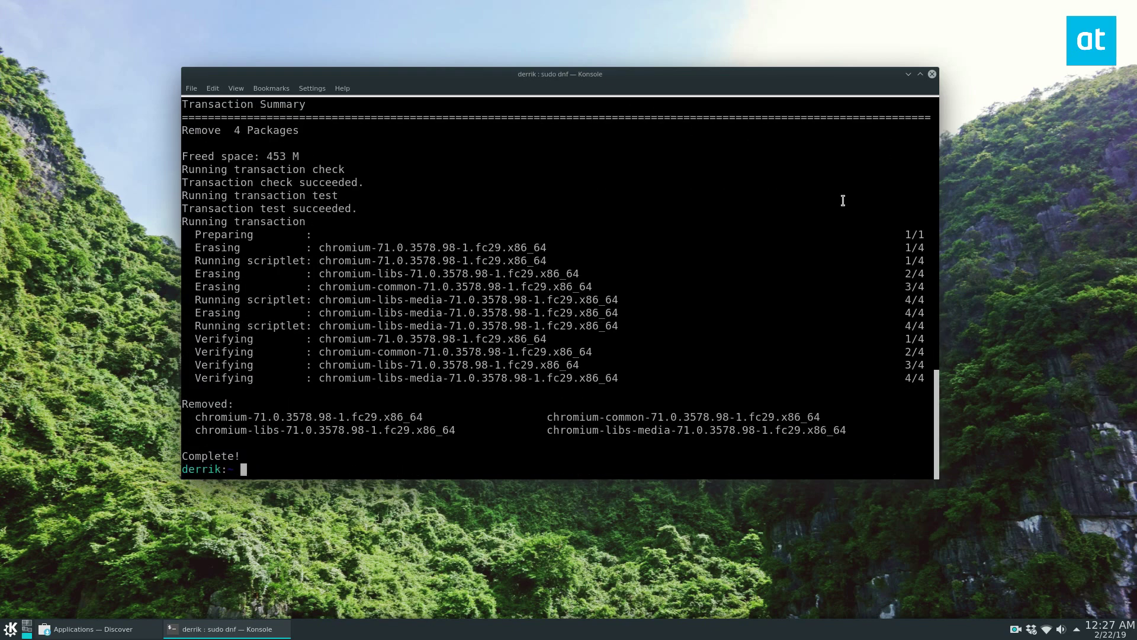
left_click(932, 73)
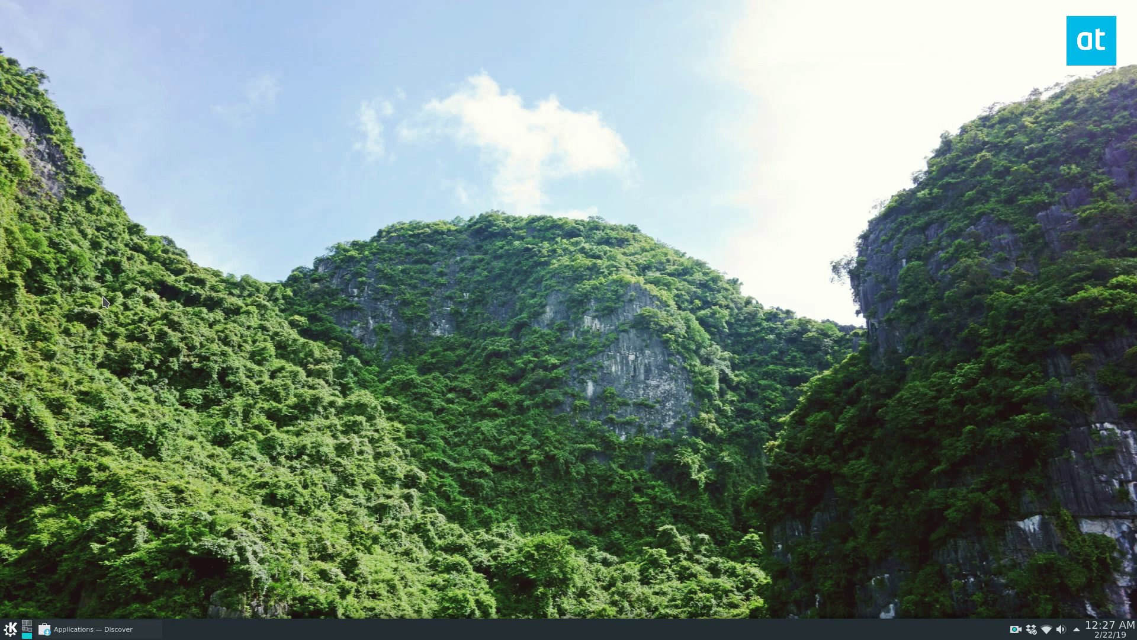
Step: Bring Discover forward and install GNU Emacs from its Applications list
left_click(47, 629)
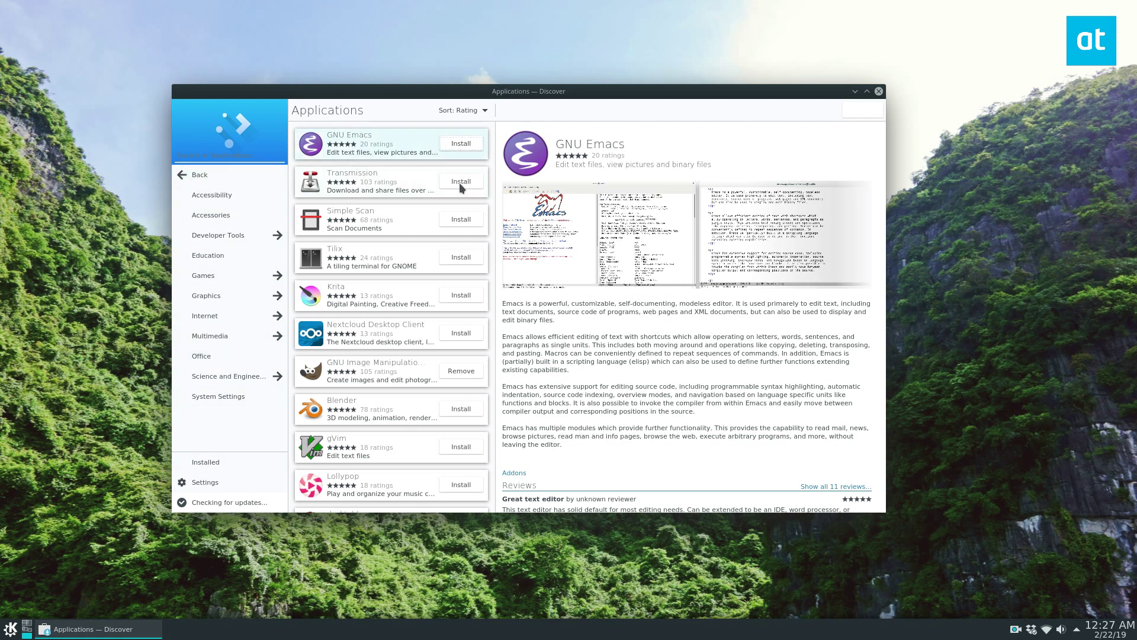
left_click(461, 145)
Step: Launch and close GNU Emacs, then remove it in Discover after authenticating with the account password
left_click(859, 110)
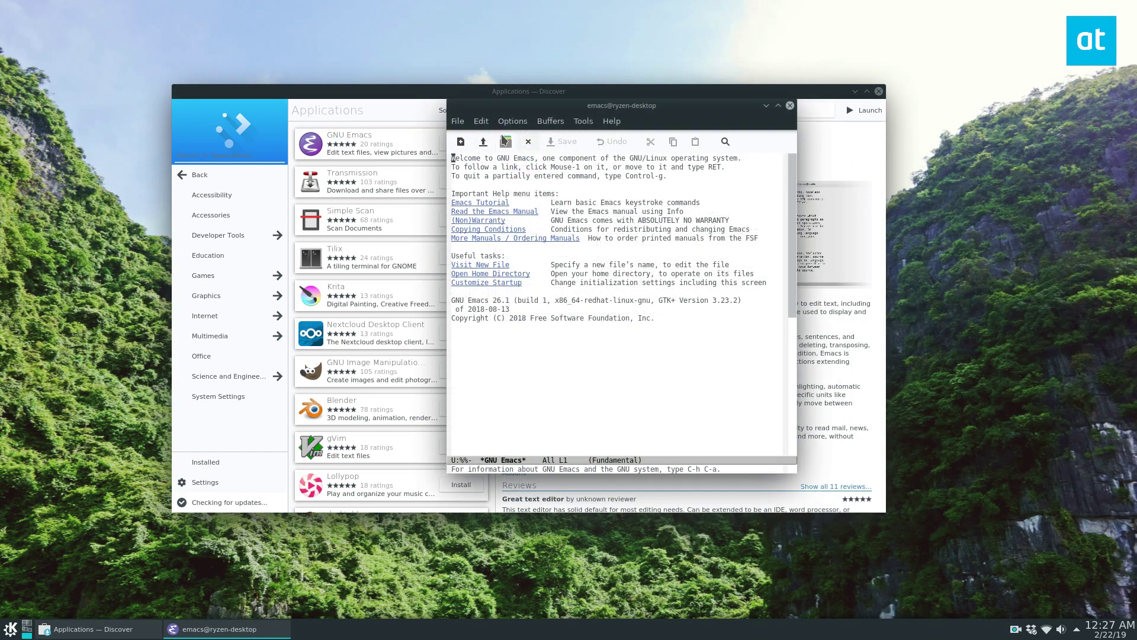
left_click(790, 105)
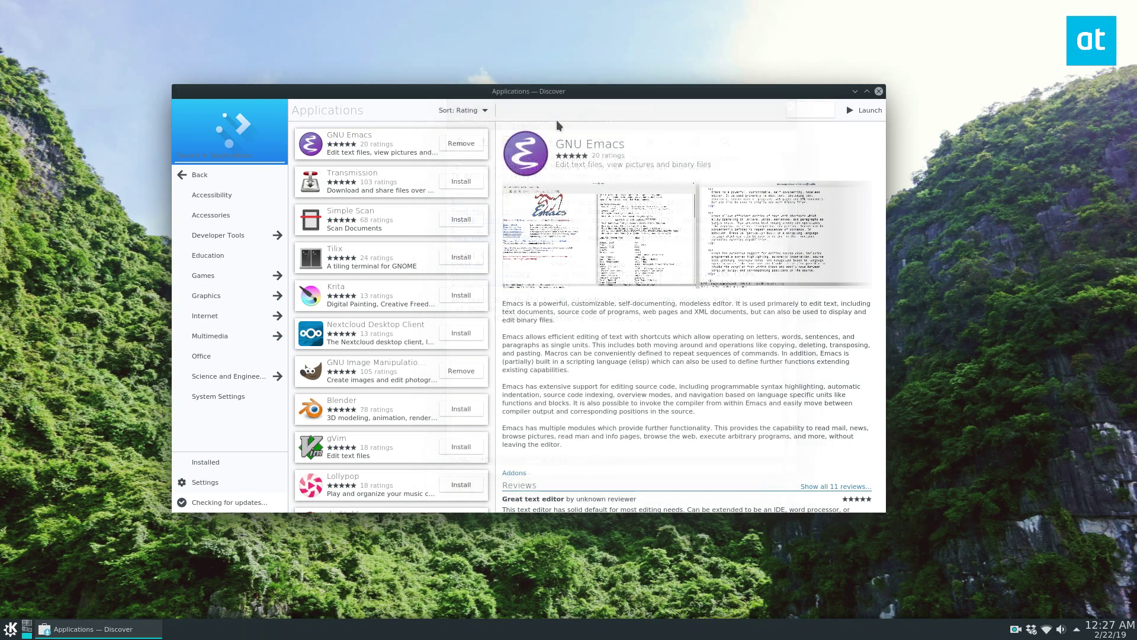
left_click(461, 143)
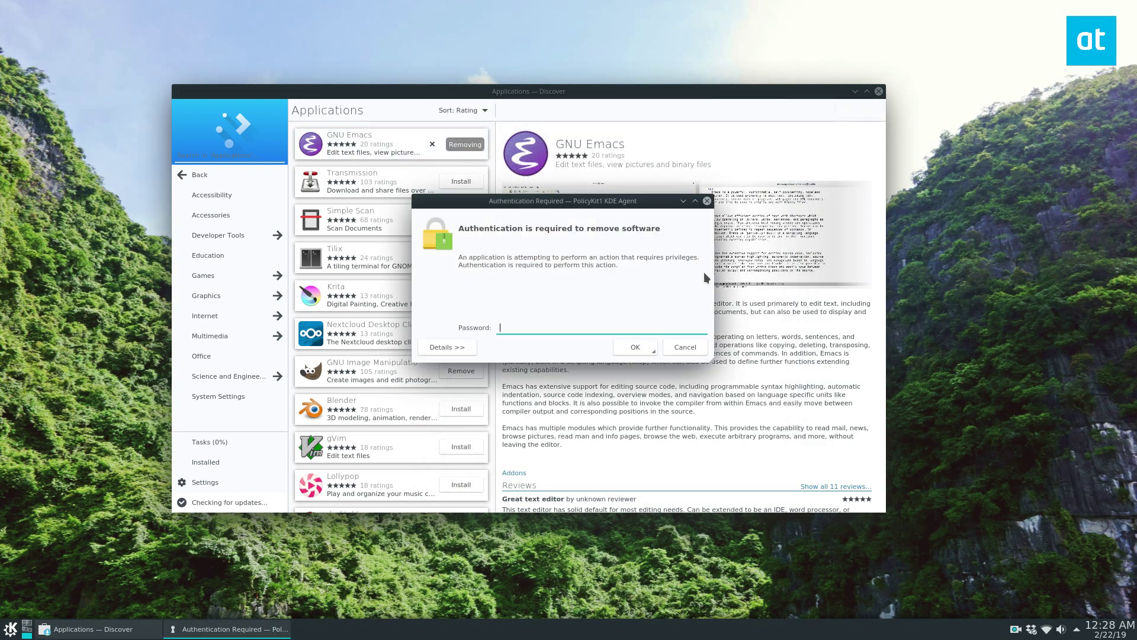
type("********")
key("Return")
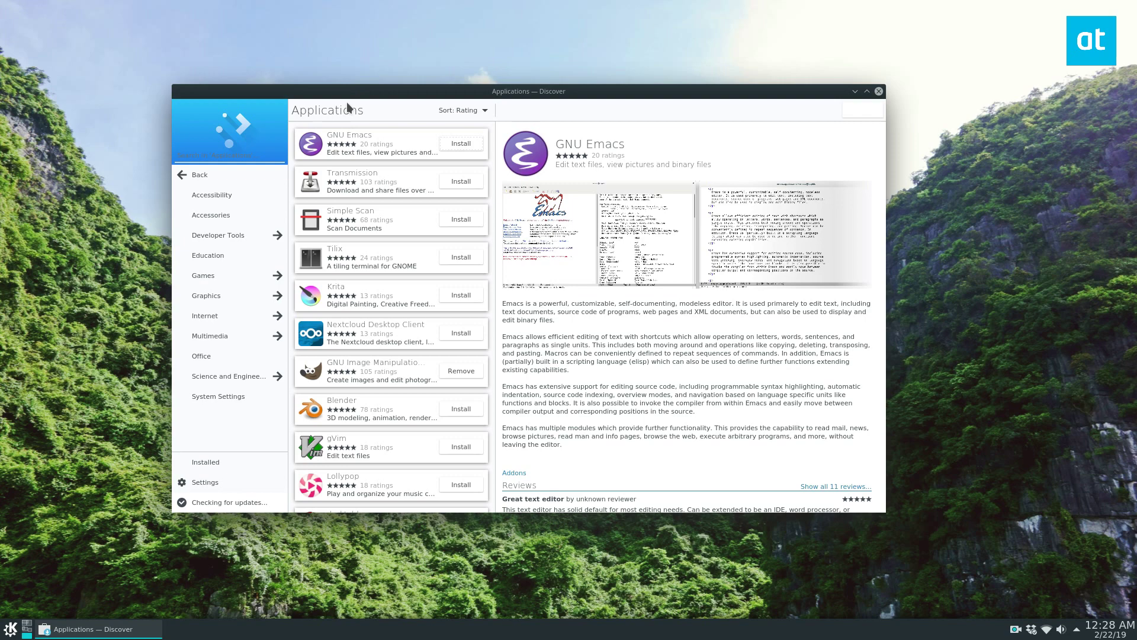
left_click_drag(365, 96, 314, 82)
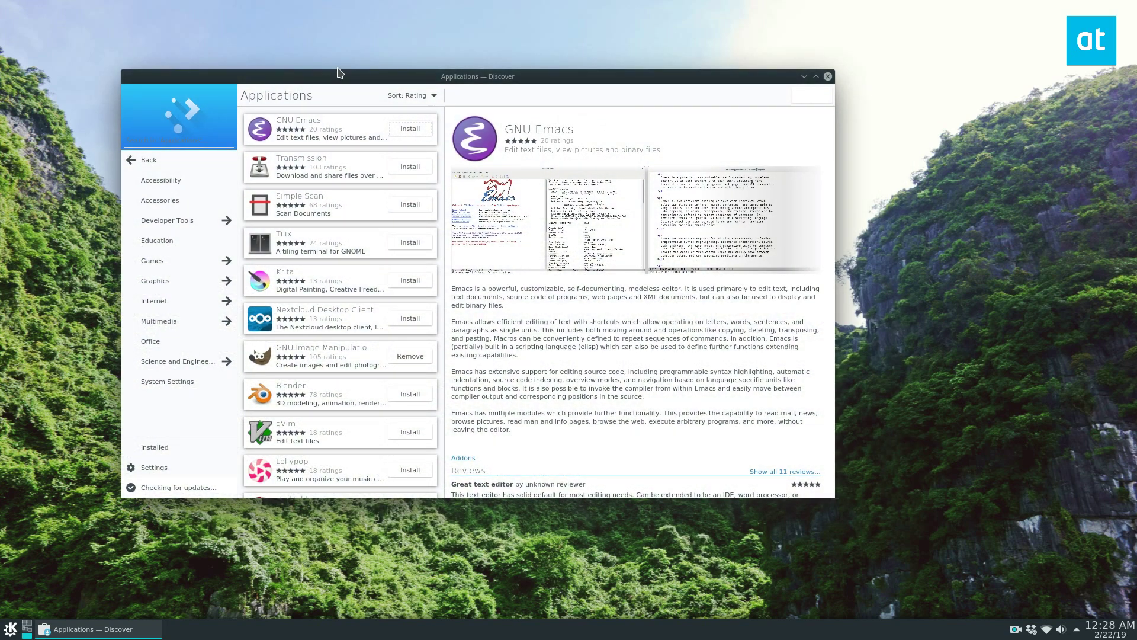